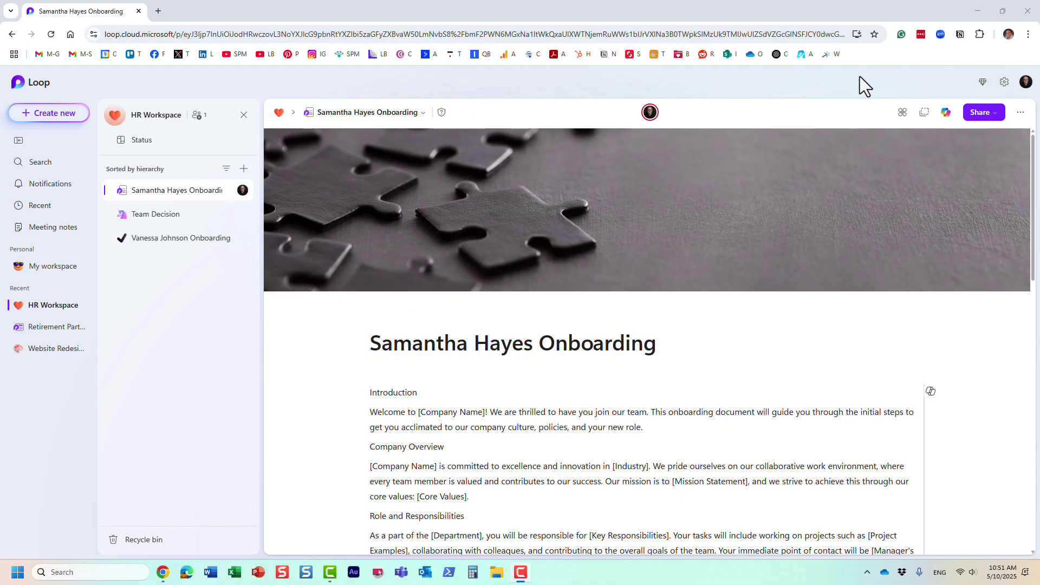
# Format the Introduction line as a Heading 2
pyautogui.moveTo(779, 209)
pyautogui.scroll(-1, 499, 416)
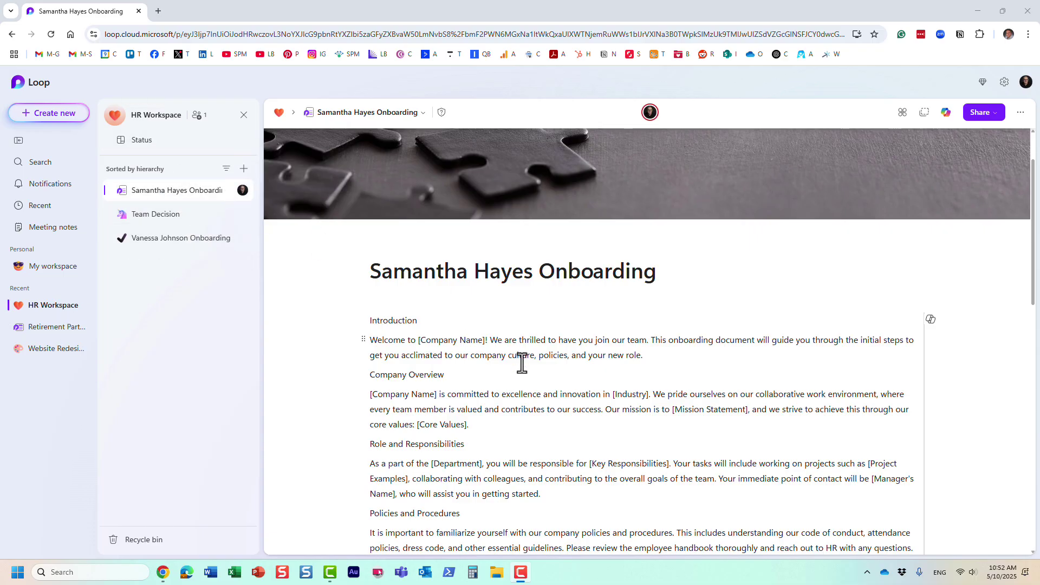
pyautogui.scroll(1, 522, 363)
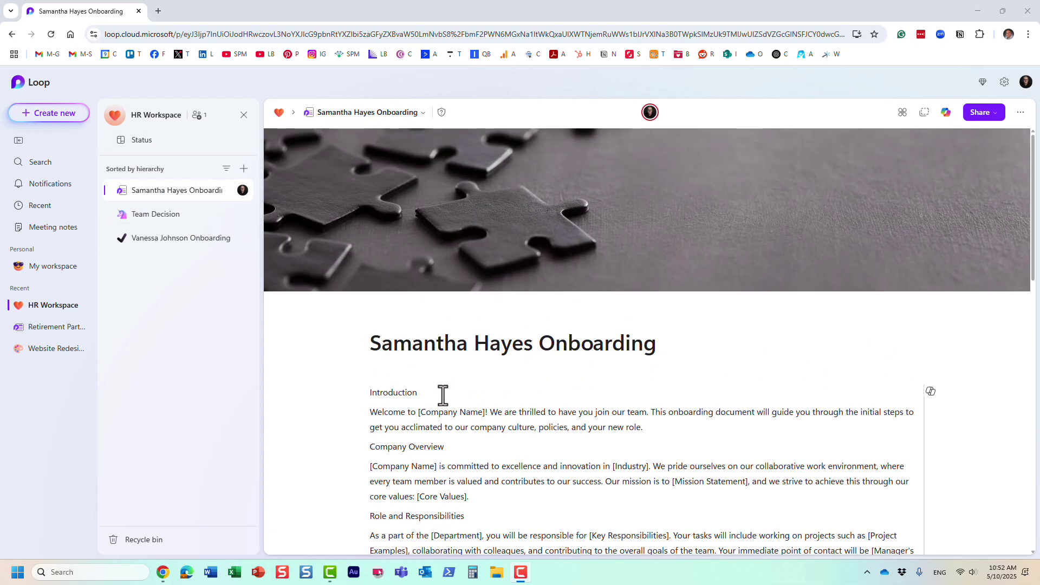
pyautogui.scroll(-2, 453, 405)
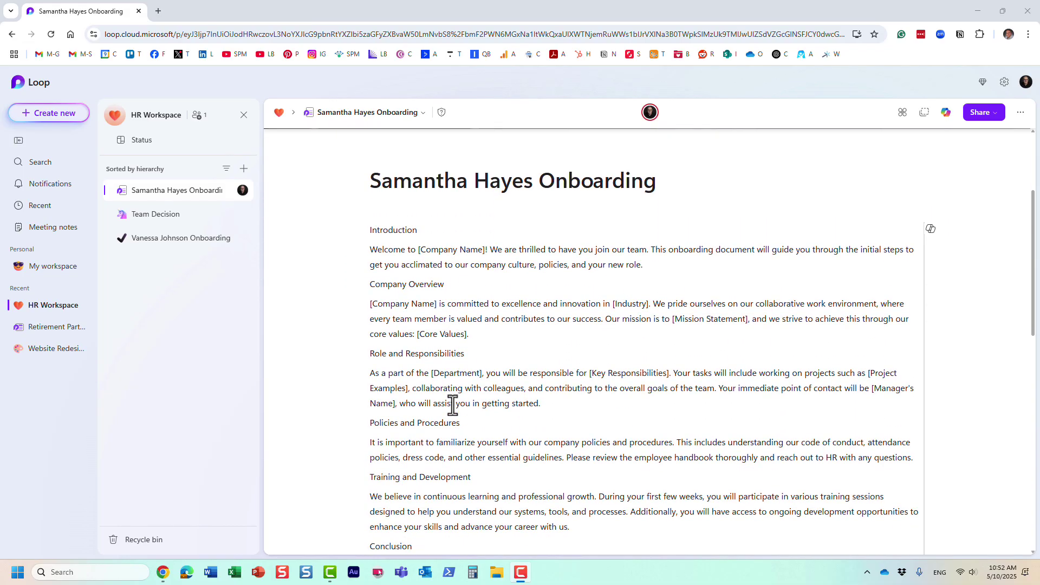
pyautogui.scroll(1, 453, 406)
pyautogui.scroll(-5, 452, 406)
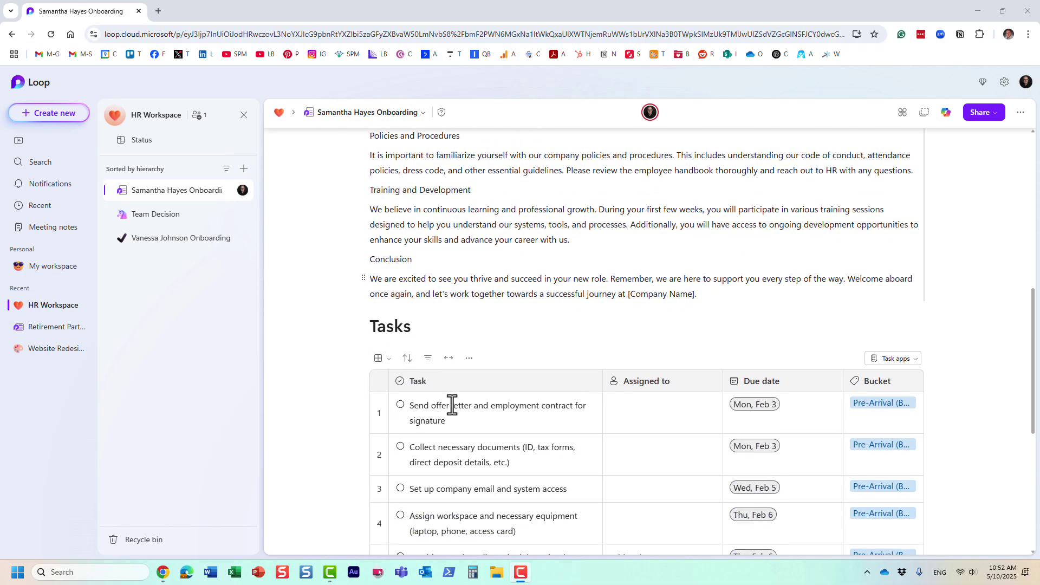
pyautogui.scroll(1, 451, 392)
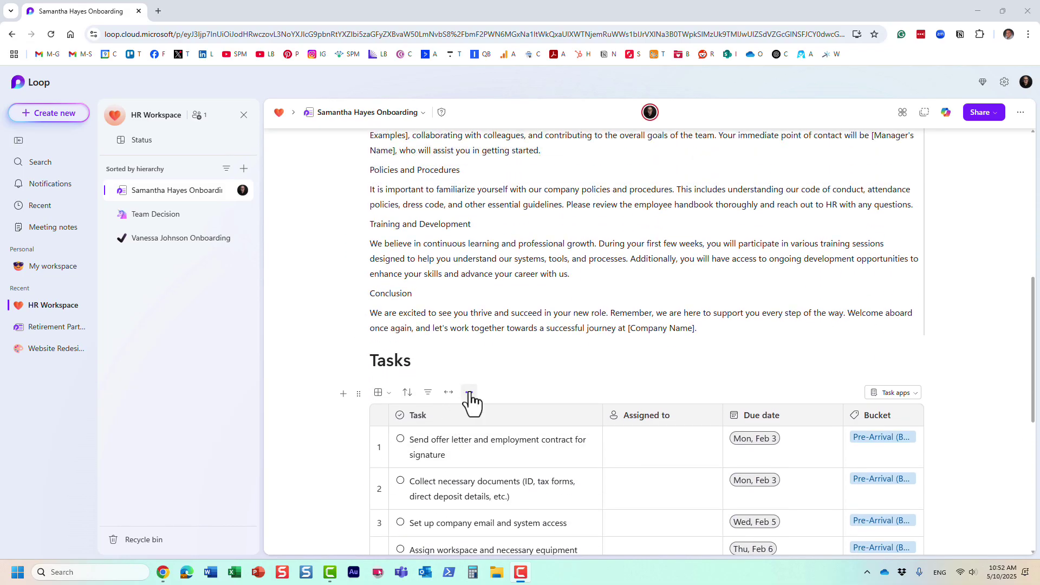
pyautogui.scroll(1, 472, 401)
pyautogui.scroll(3, 475, 391)
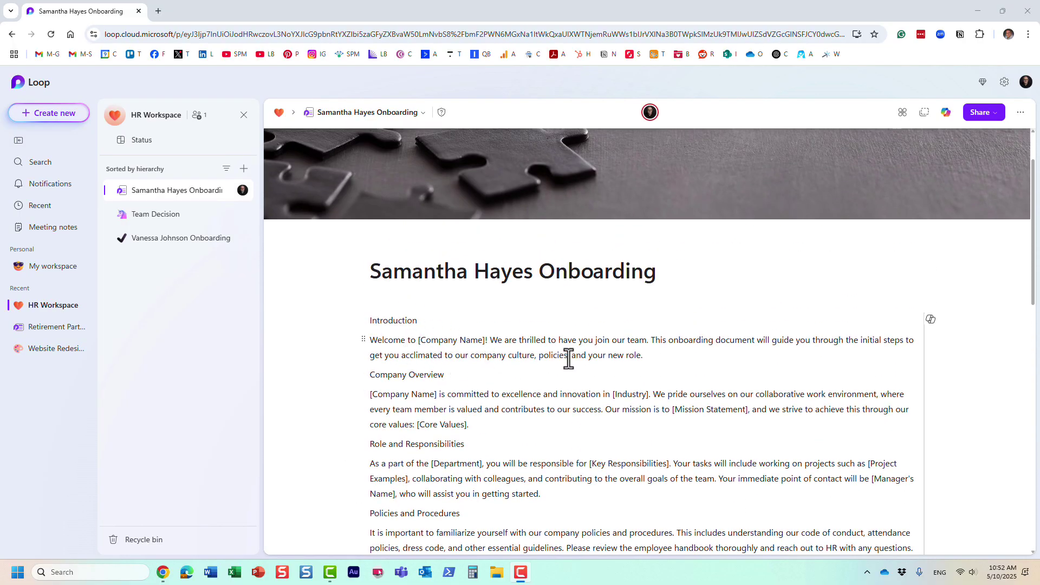
pyautogui.click(680, 359)
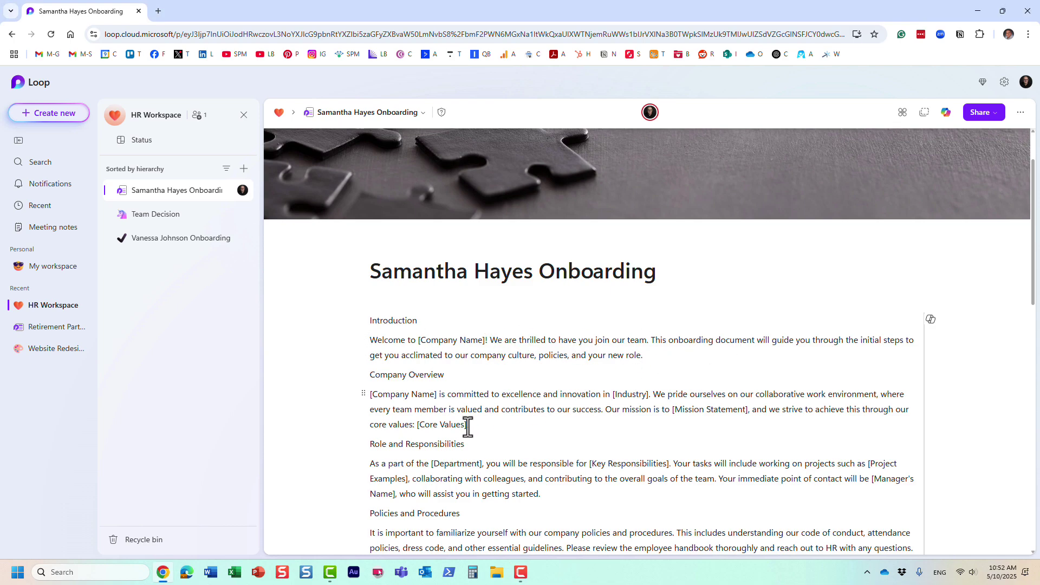
pyautogui.scroll(-2, 441, 423)
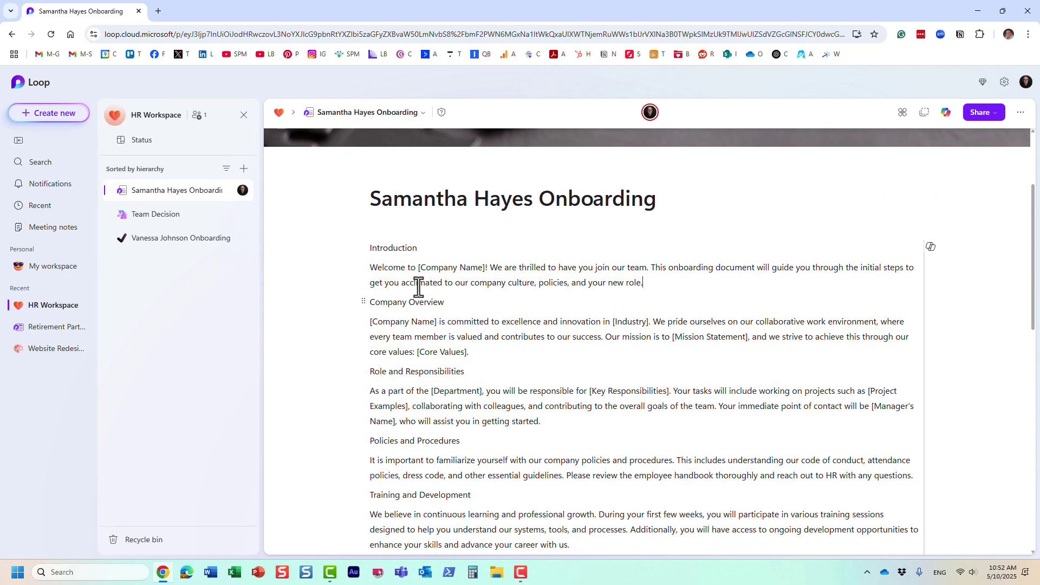
pyautogui.doubleClick(395, 247)
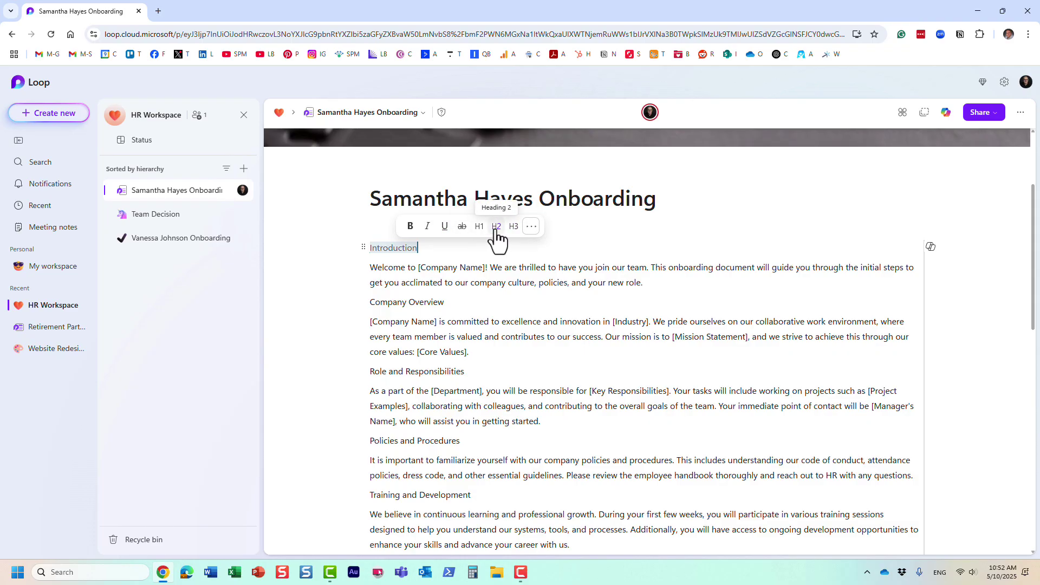
pyautogui.click(477, 233)
pyautogui.click(437, 264)
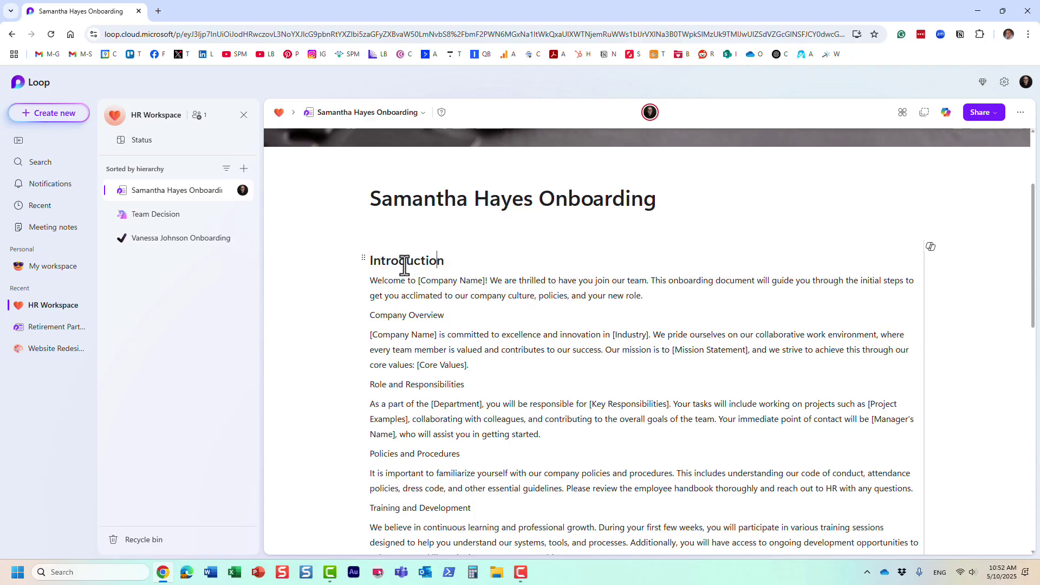
# Make Company Overview a Heading 2 and Role and Responsibilities a Heading 3
pyautogui.moveTo(457, 320); pyautogui.dragTo(368, 320)
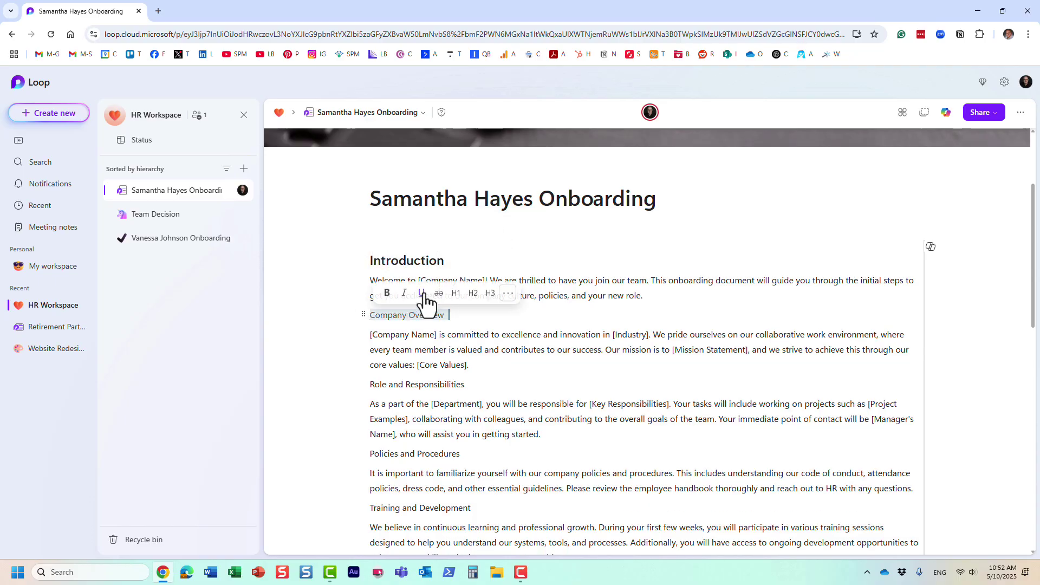
pyautogui.click(469, 295)
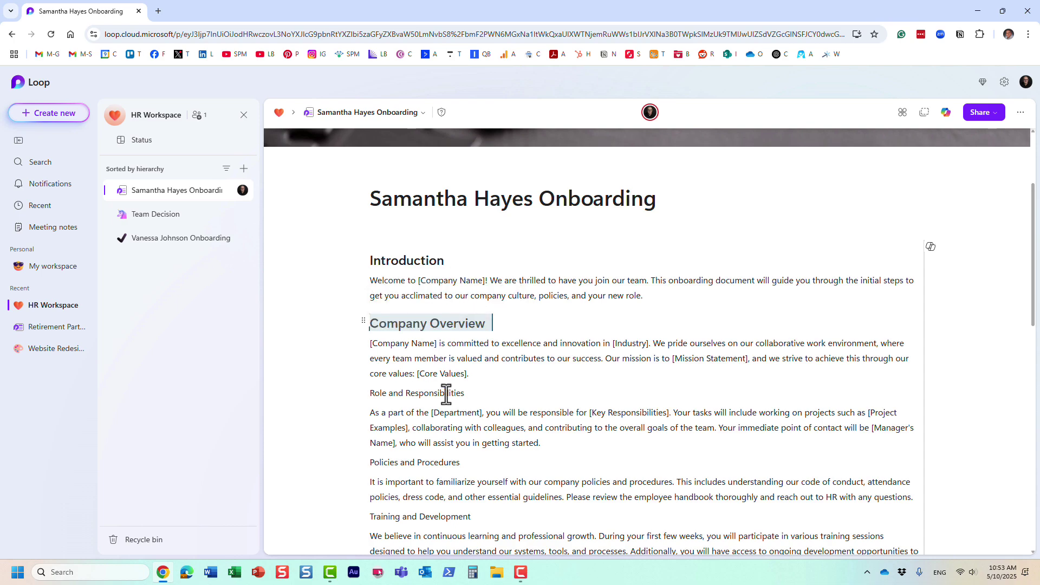
pyautogui.click(476, 394)
pyautogui.moveTo(384, 404); pyautogui.dragTo(367, 395)
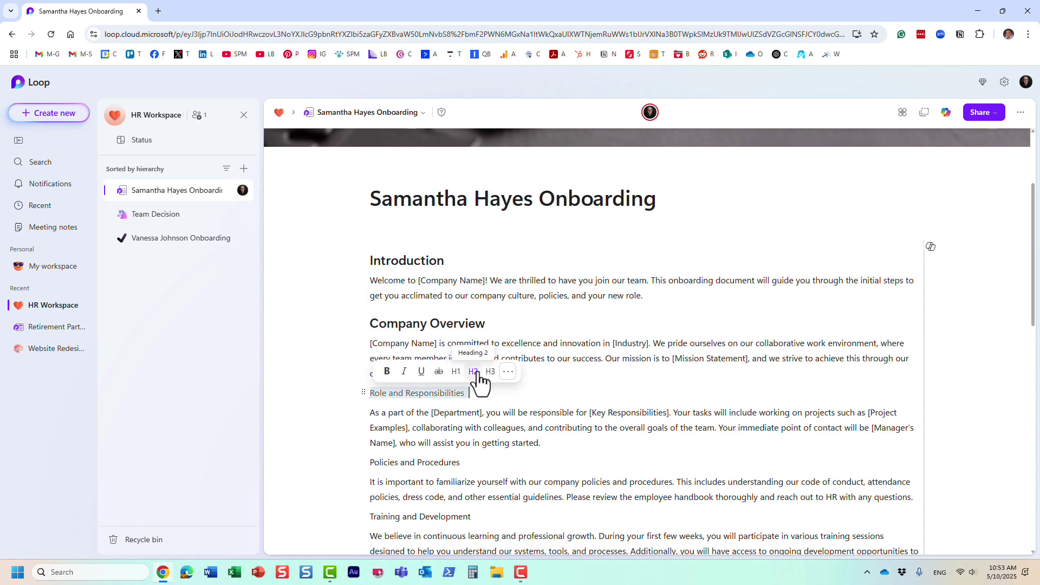
pyautogui.click(490, 372)
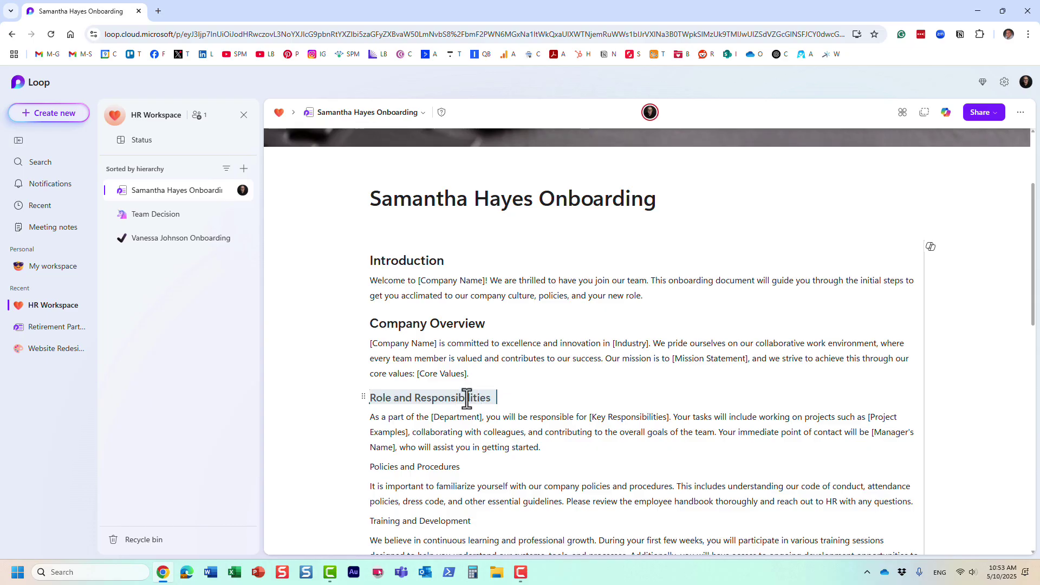
pyautogui.scroll(-2, 446, 420)
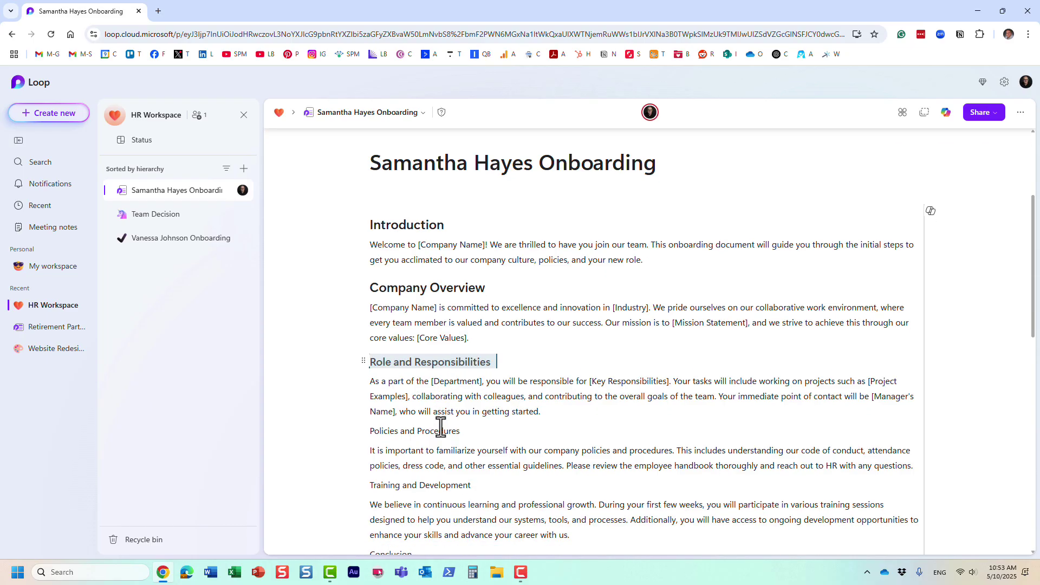
pyautogui.moveTo(464, 395); pyautogui.dragTo(357, 396)
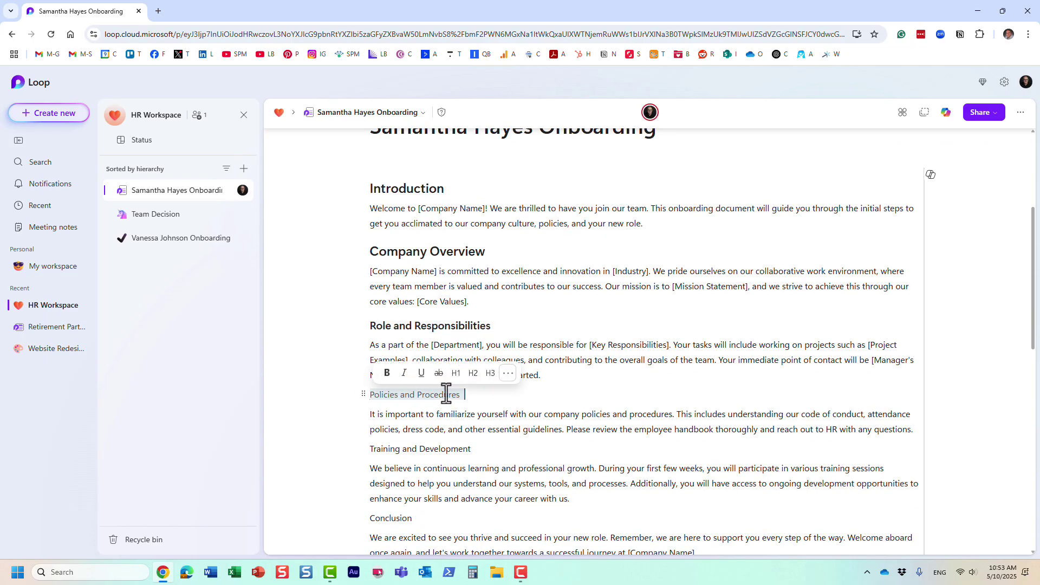
# Apply Heading 2 to Policies and Procedures through the toolbar's Headings and lists options
pyautogui.click(508, 374)
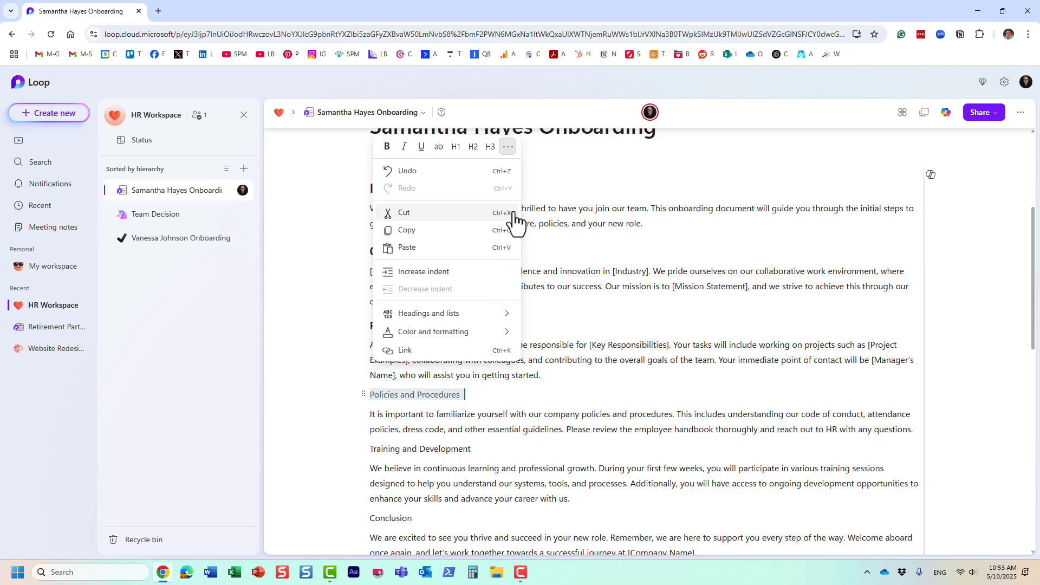
pyautogui.moveTo(496, 316)
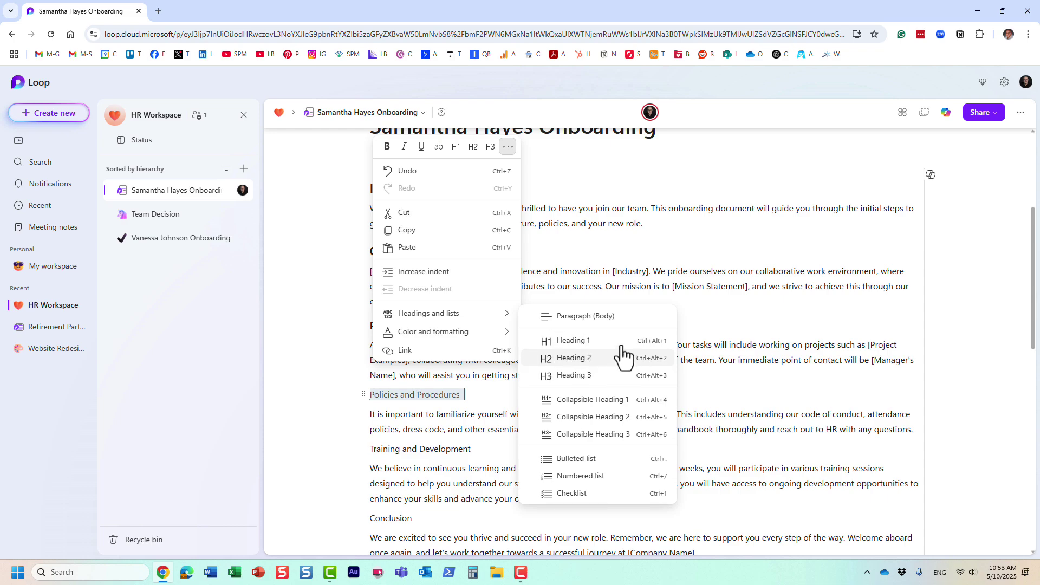
pyautogui.click(588, 362)
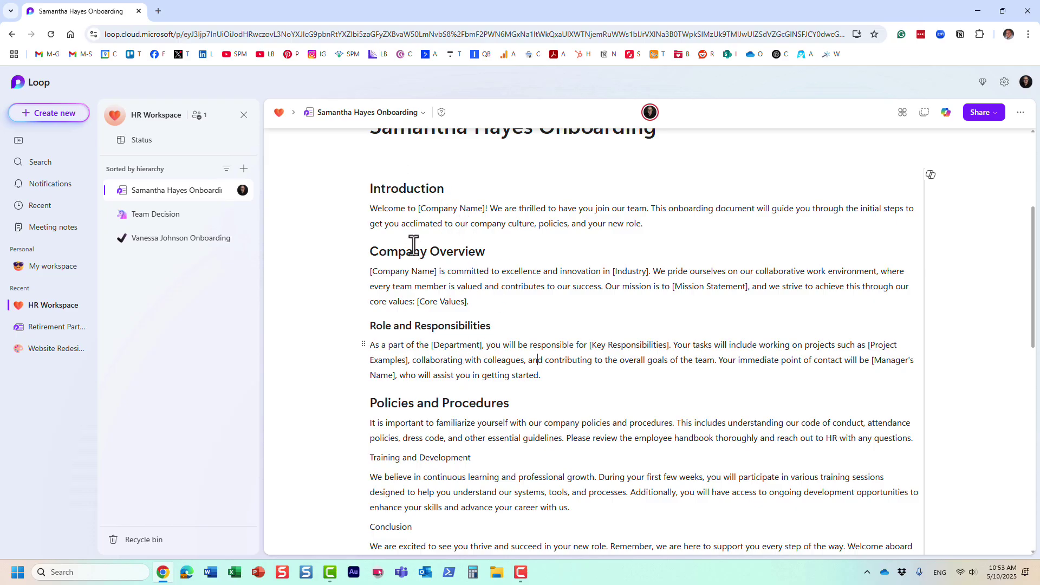
# Select the Role and Responsibilities heading, then place the cursor inside it
pyautogui.moveTo(492, 325); pyautogui.dragTo(372, 327)
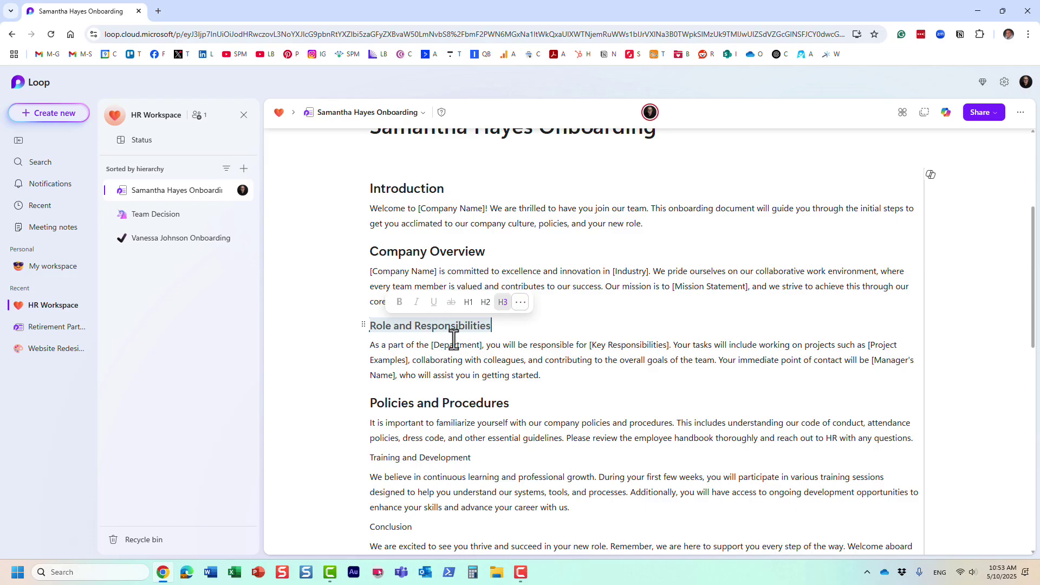
pyautogui.click(396, 332)
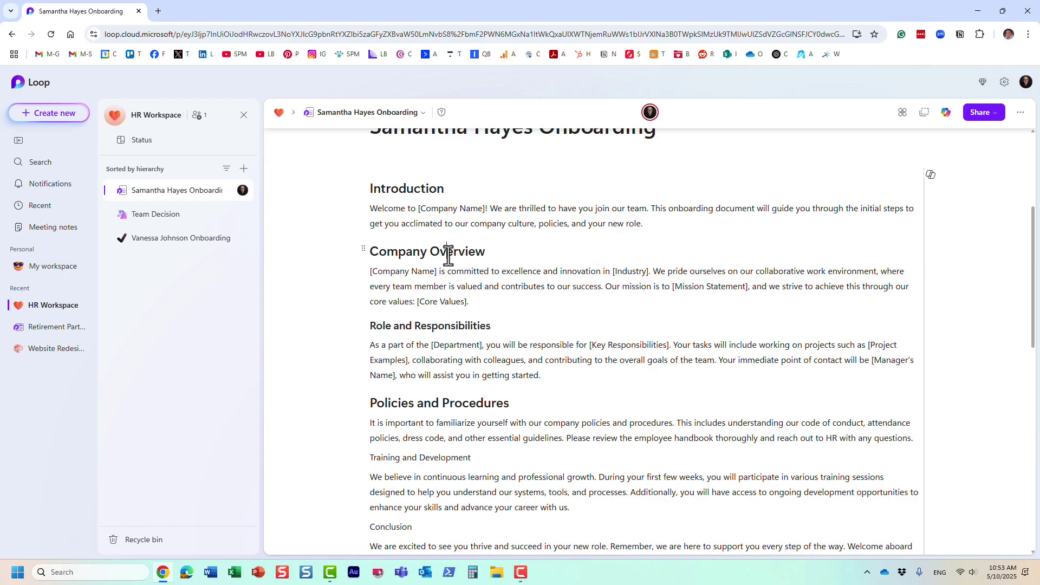
pyautogui.click(446, 326)
pyautogui.rightClick(454, 328)
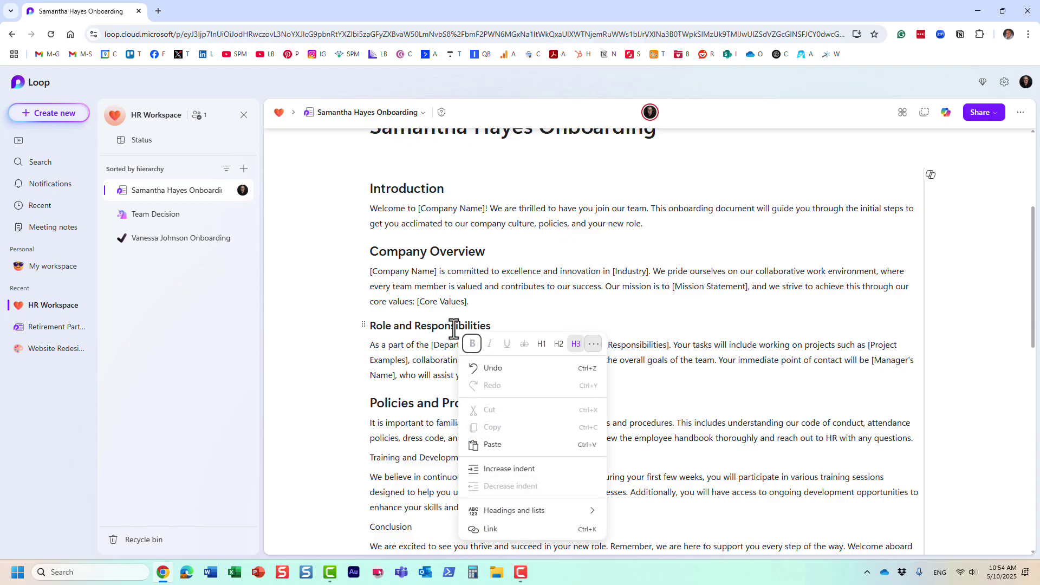
pyautogui.click(535, 471)
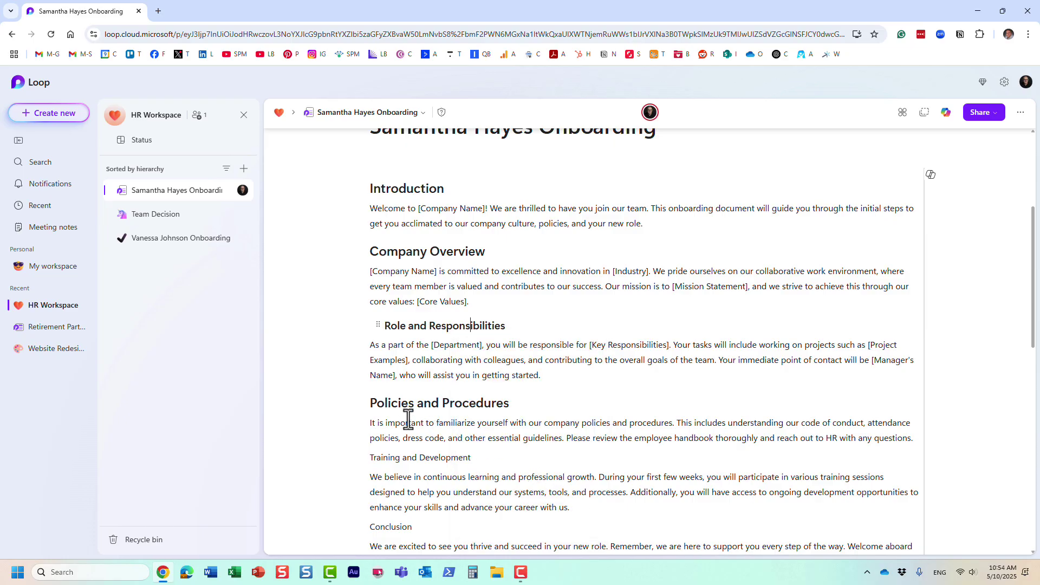
pyautogui.rightClick(390, 402)
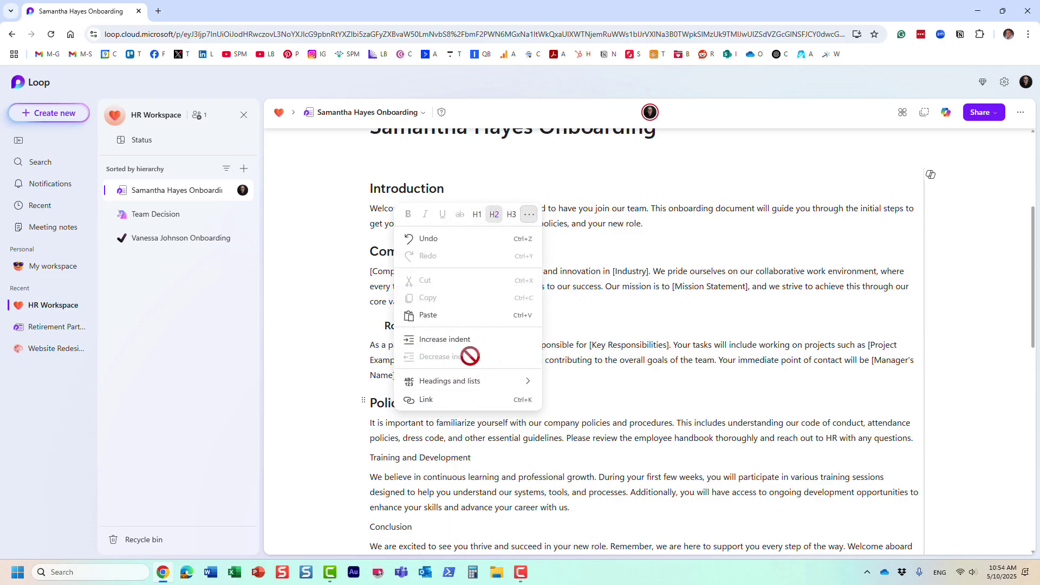
pyautogui.moveTo(476, 371)
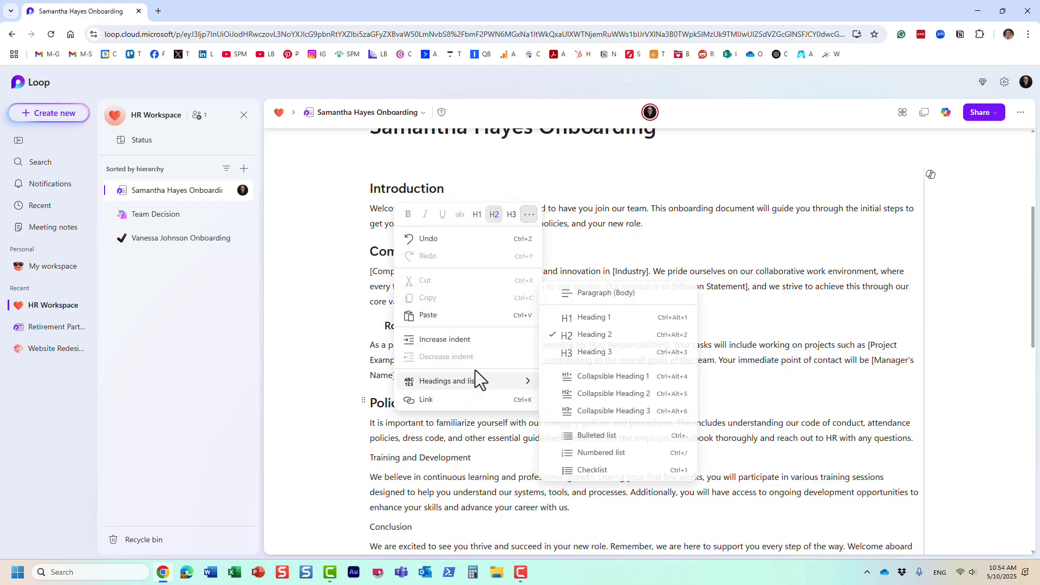
pyautogui.click(460, 340)
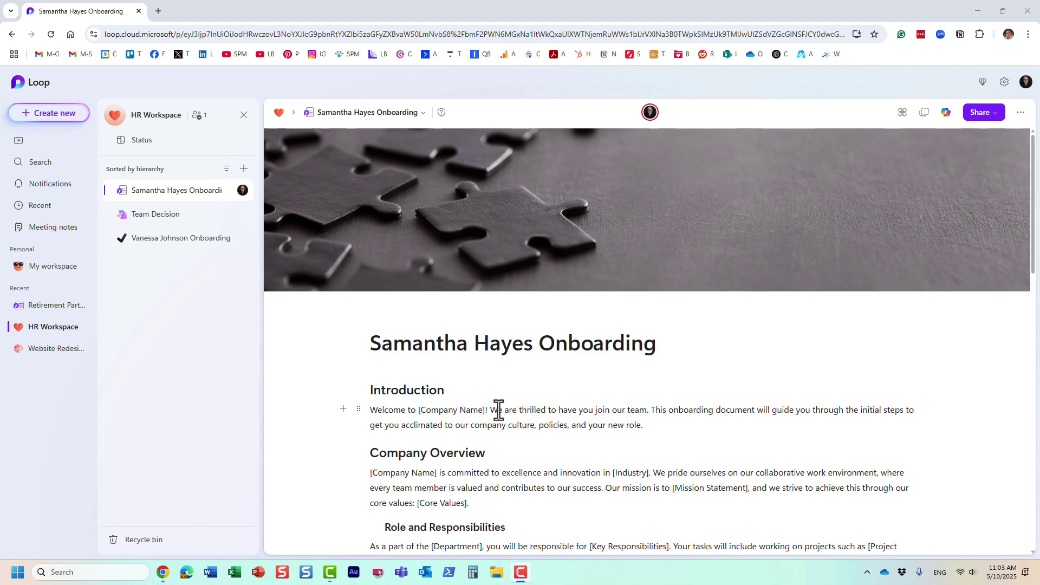
pyautogui.scroll(-1, 496, 410)
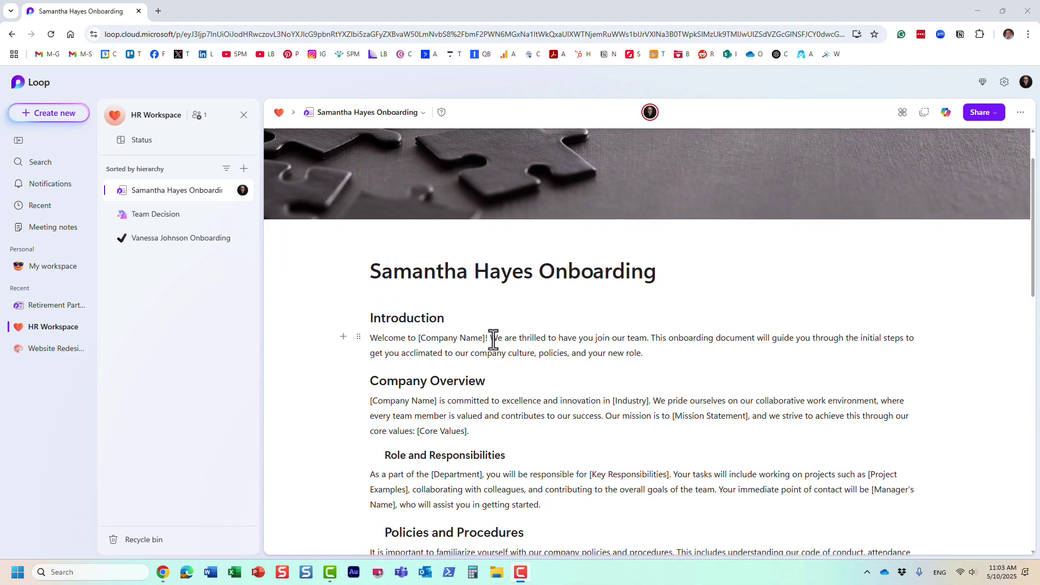
pyautogui.scroll(-4, 488, 338)
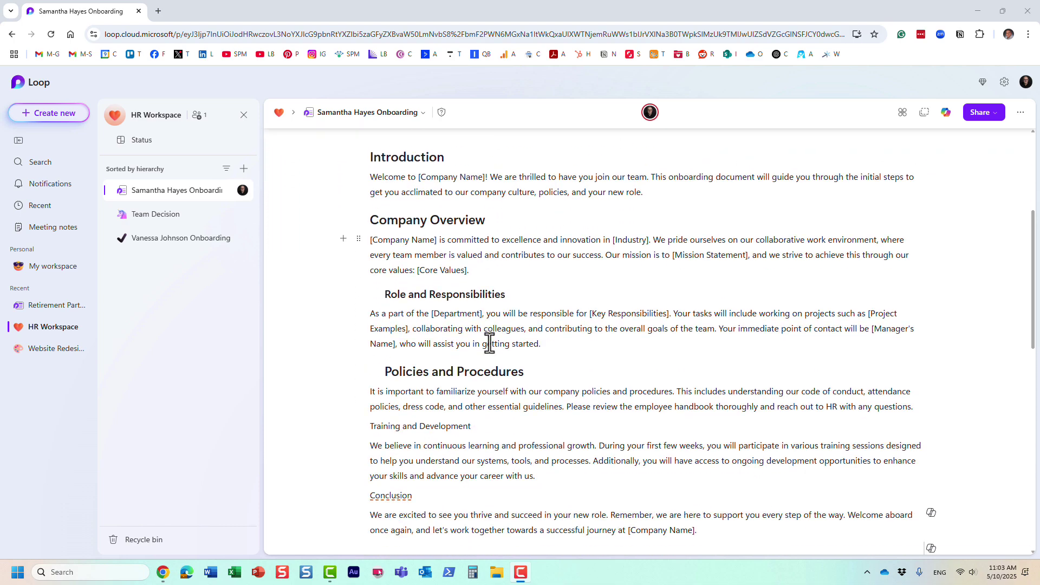
pyautogui.scroll(-1, 489, 346)
pyautogui.scroll(6, 494, 360)
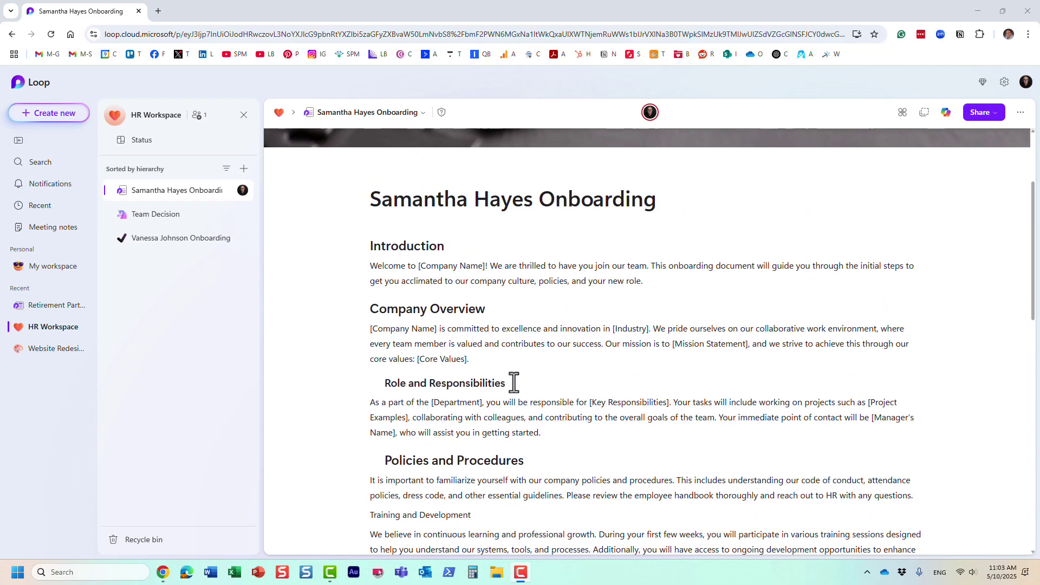
pyautogui.scroll(1, 569, 428)
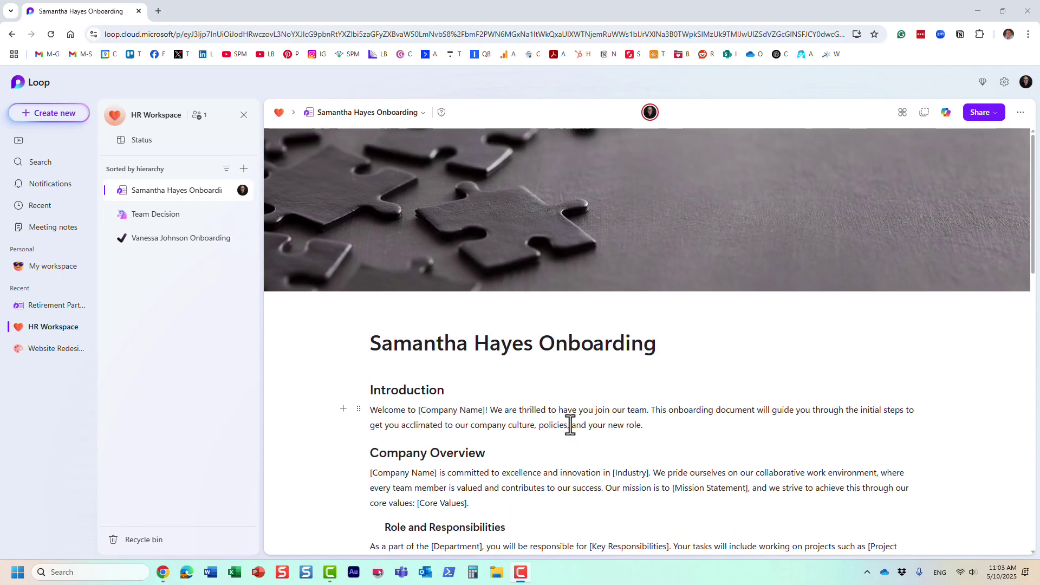
pyautogui.scroll(-1, 510, 420)
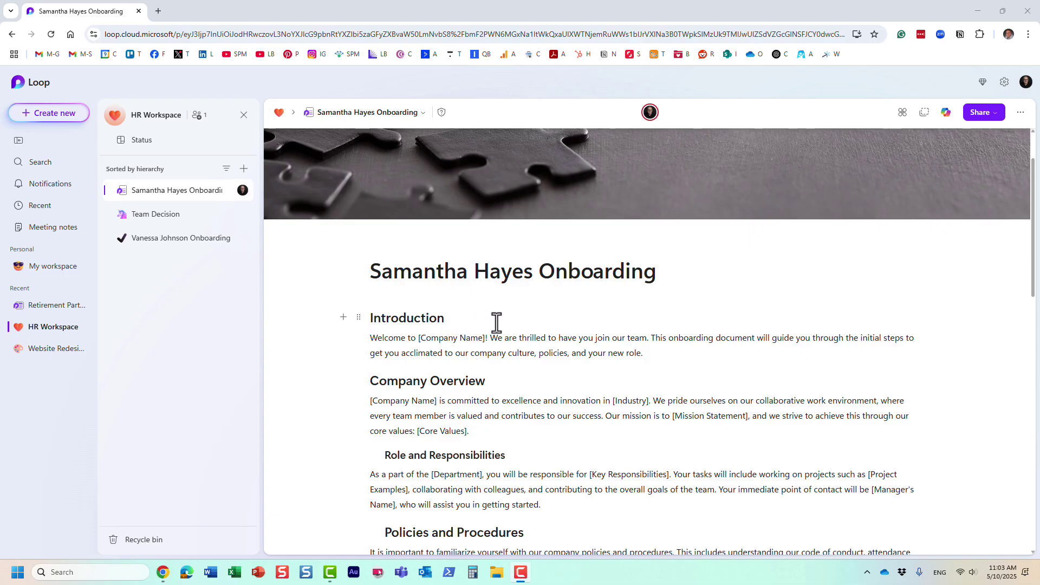
# Insert a Table of contents on a new line below the page title using /ta
pyautogui.click(661, 275)
pyautogui.press('Return')
pyautogui.press('Return')
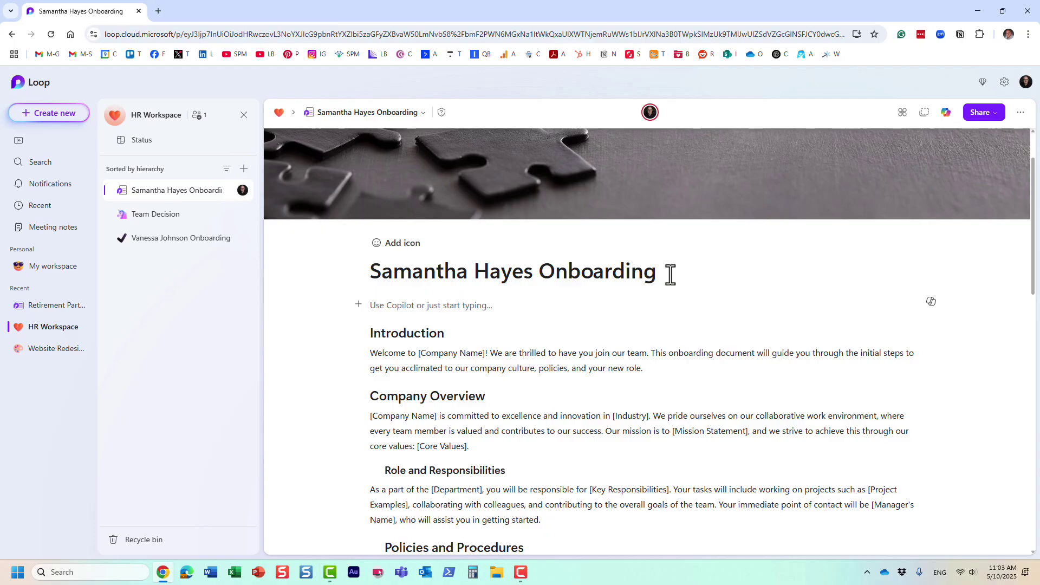
pyautogui.write('/ta')
pyautogui.press('Down')
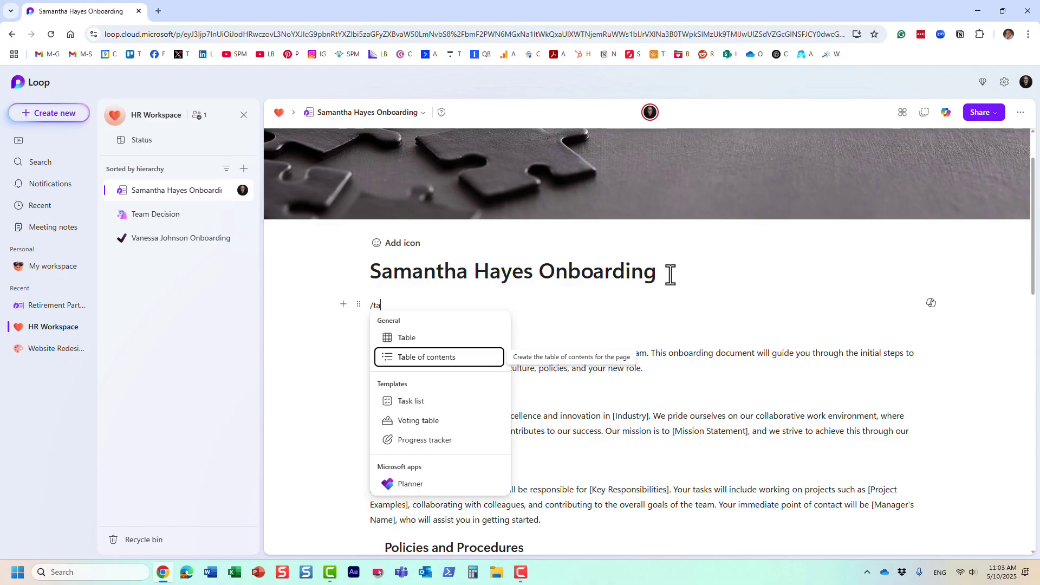
pyautogui.press('Return')
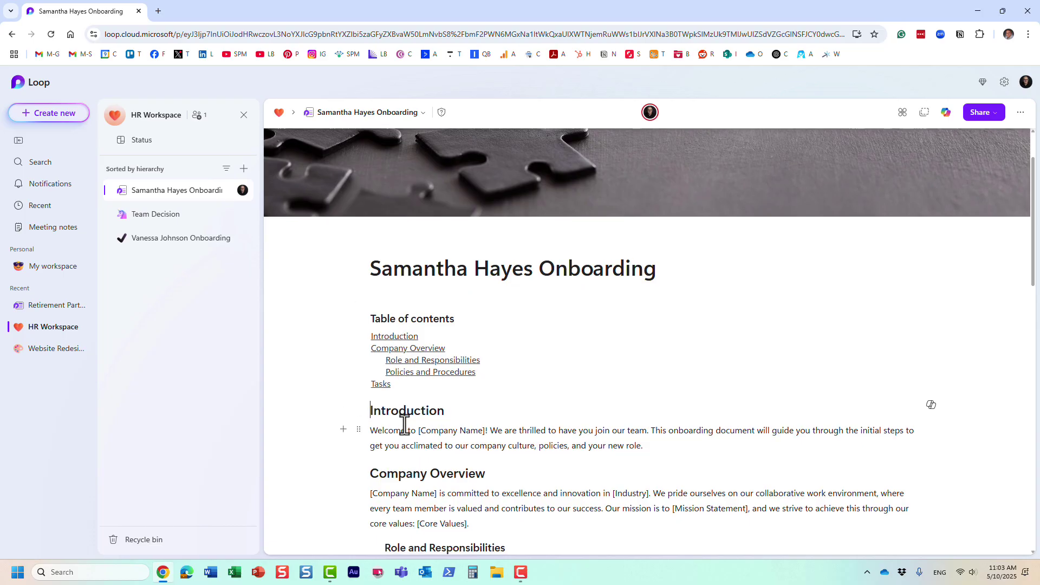
# Follow the Policies and Procedures link in the table of contents, then scroll down to the Tasks table
pyautogui.scroll(-3, 405, 425)
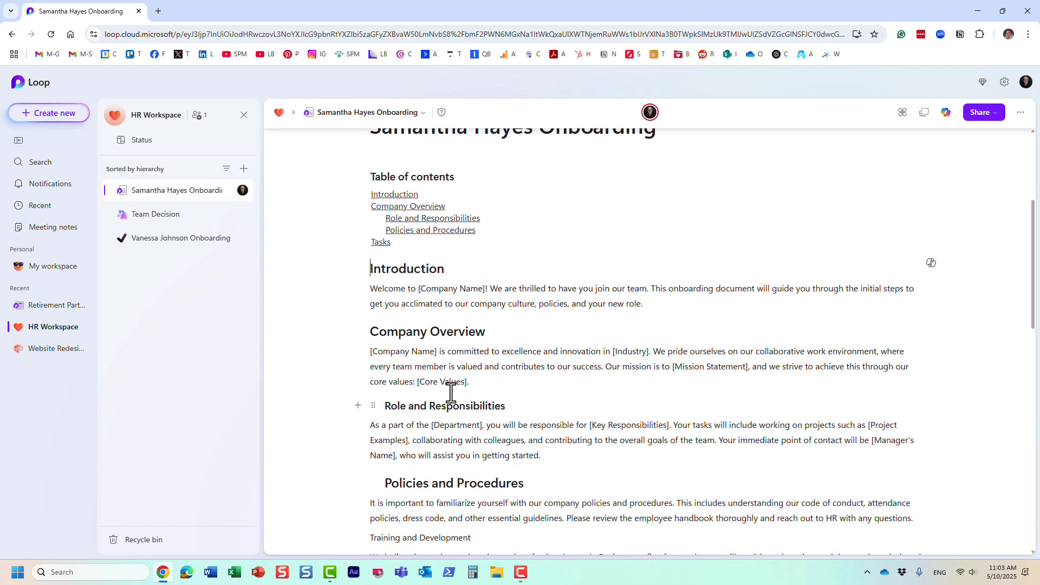
pyautogui.scroll(2, 457, 385)
pyautogui.scroll(-2, 487, 386)
pyautogui.scroll(2, 487, 385)
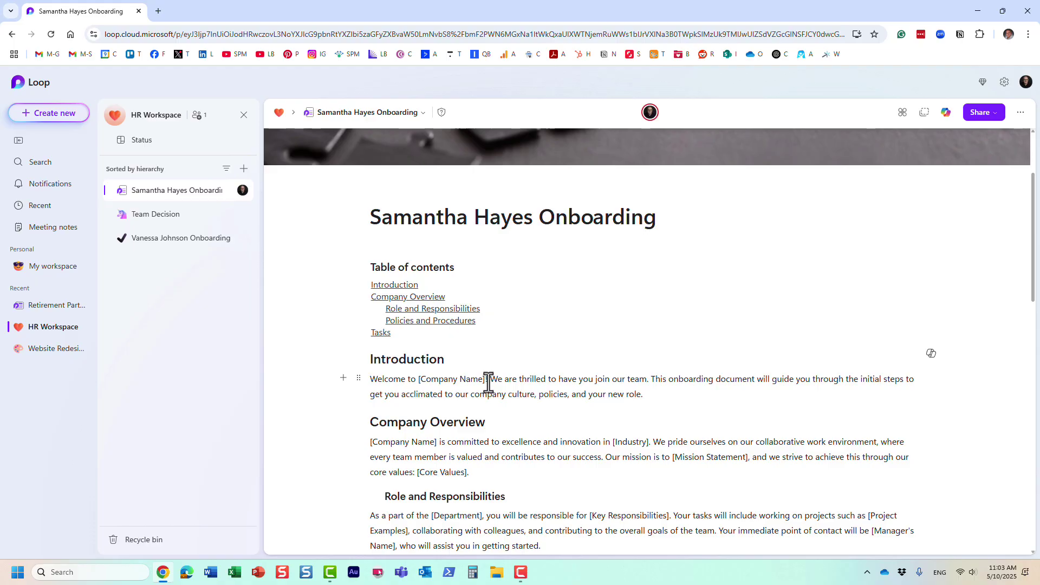
pyautogui.click(449, 322)
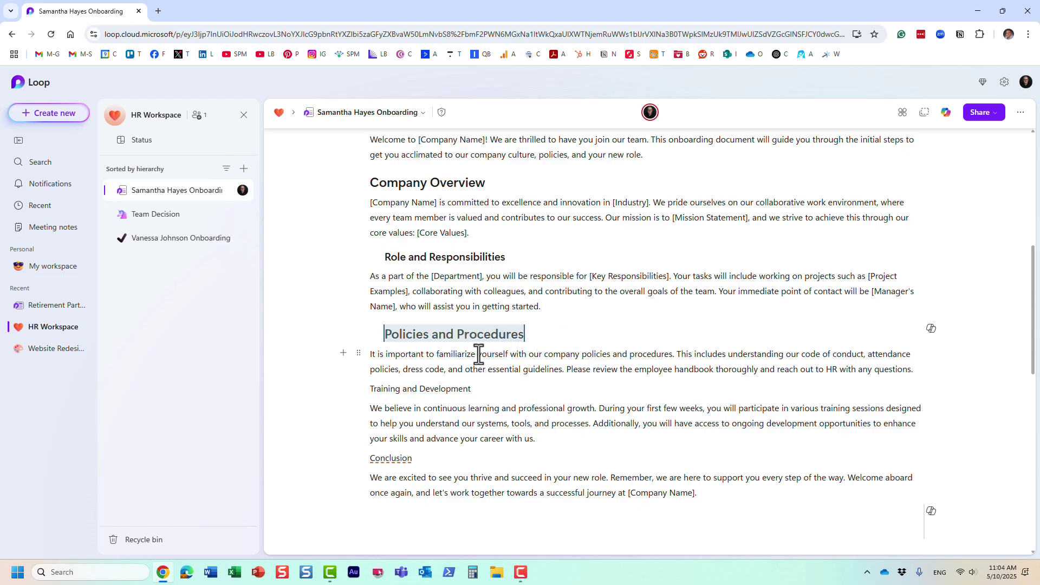
pyautogui.scroll(-5, 479, 355)
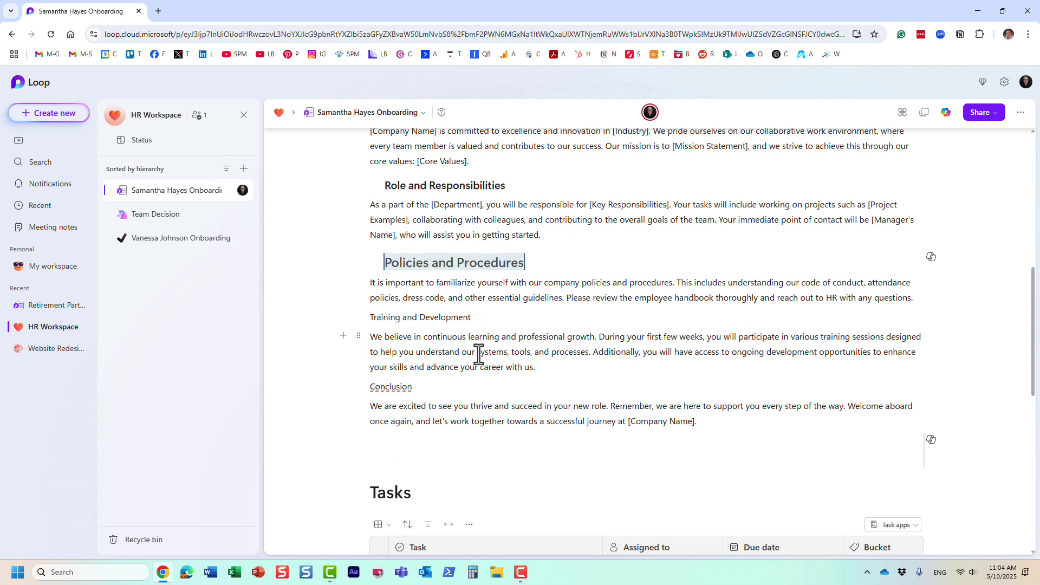
pyautogui.scroll(-1, 491, 375)
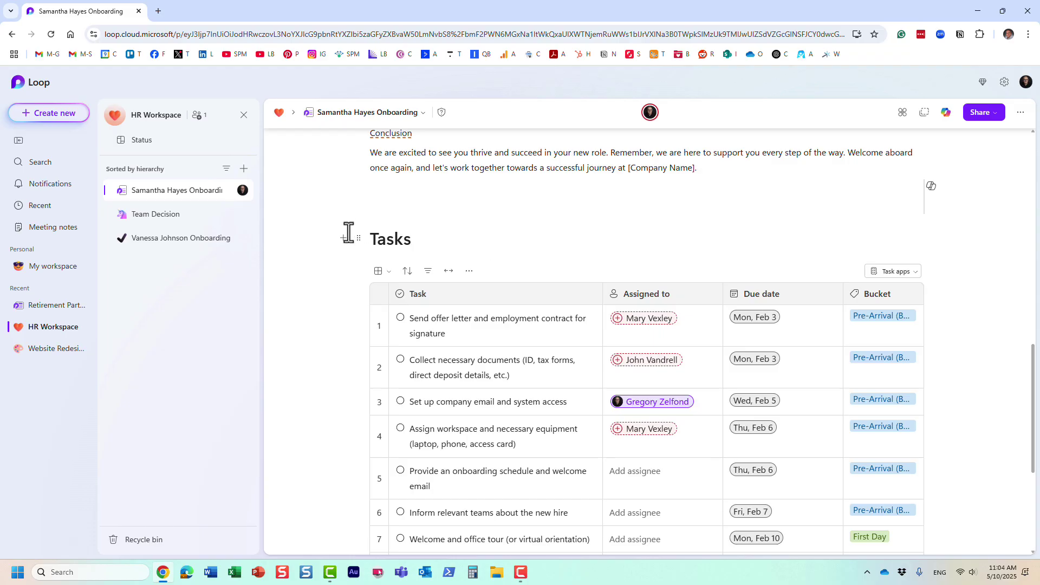
# Change the Tasks heading to Heading 2
pyautogui.click(390, 239)
pyautogui.doubleClick(388, 240)
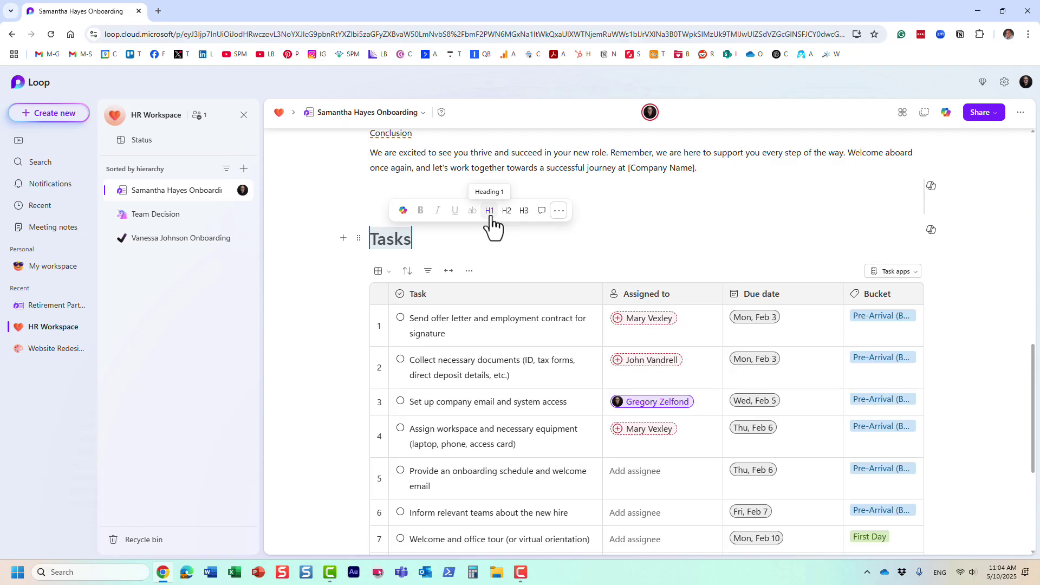
pyautogui.click(506, 210)
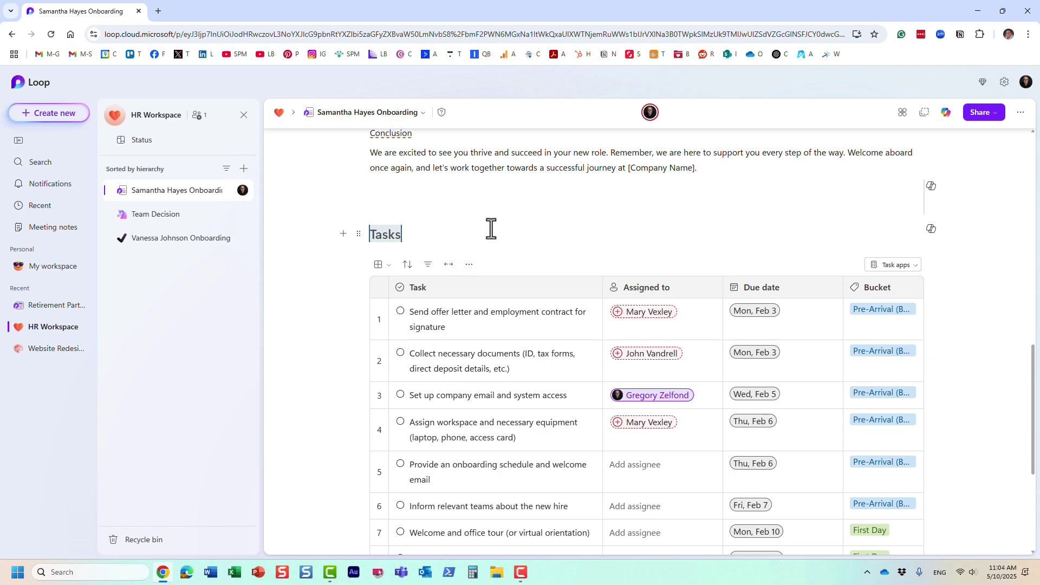
pyautogui.scroll(-5, 488, 390)
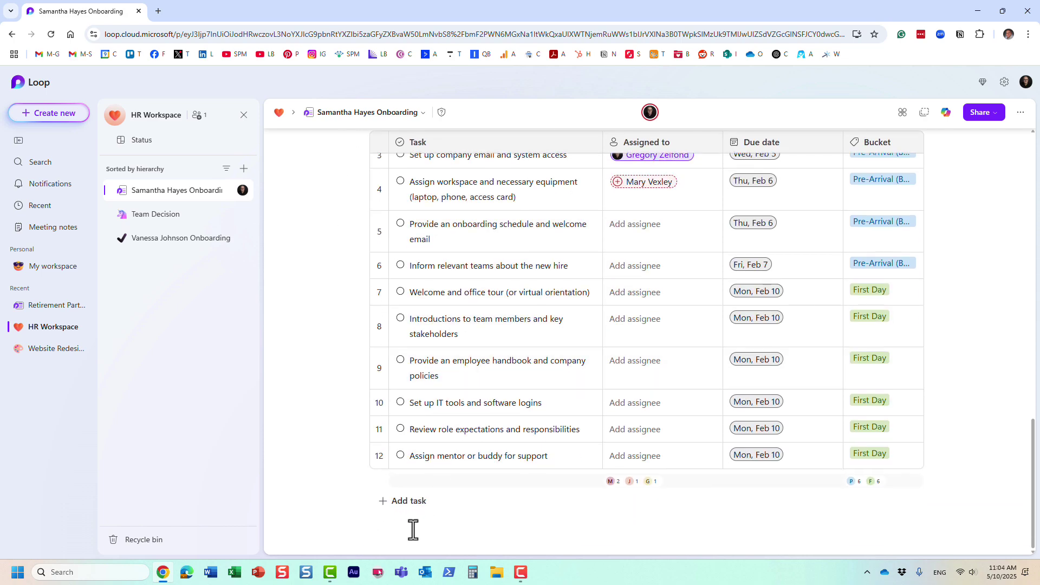
# Insert a Voting table template on a new line below the Tasks list
pyautogui.click(412, 531)
pyautogui.click(373, 528)
pyautogui.scroll(-4, 465, 459)
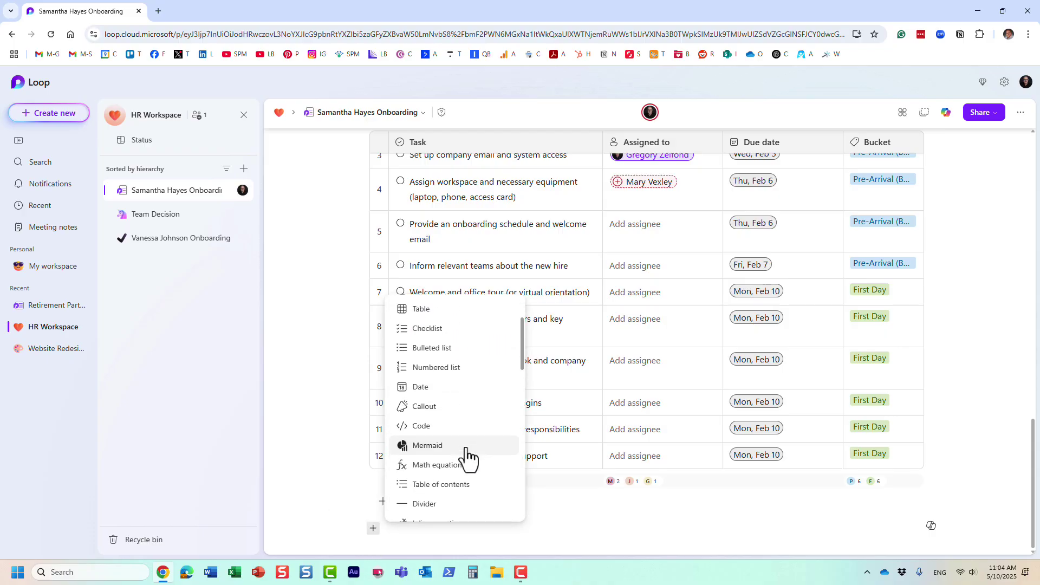
pyautogui.scroll(-3, 465, 460)
pyautogui.scroll(5, 465, 459)
pyautogui.scroll(2, 464, 454)
pyautogui.scroll(-5, 465, 458)
pyautogui.scroll(-6, 465, 476)
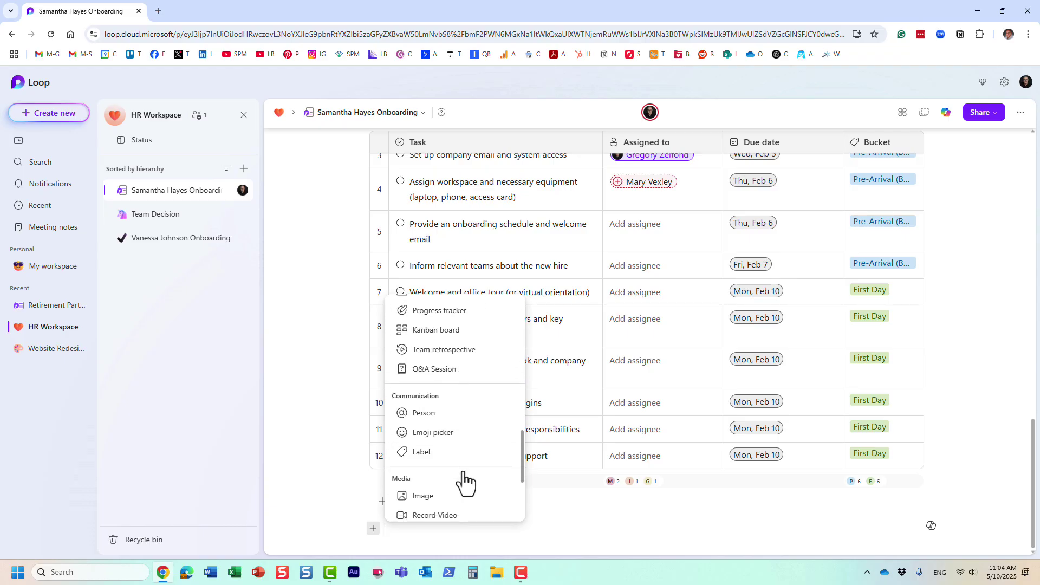
pyautogui.scroll(1, 465, 480)
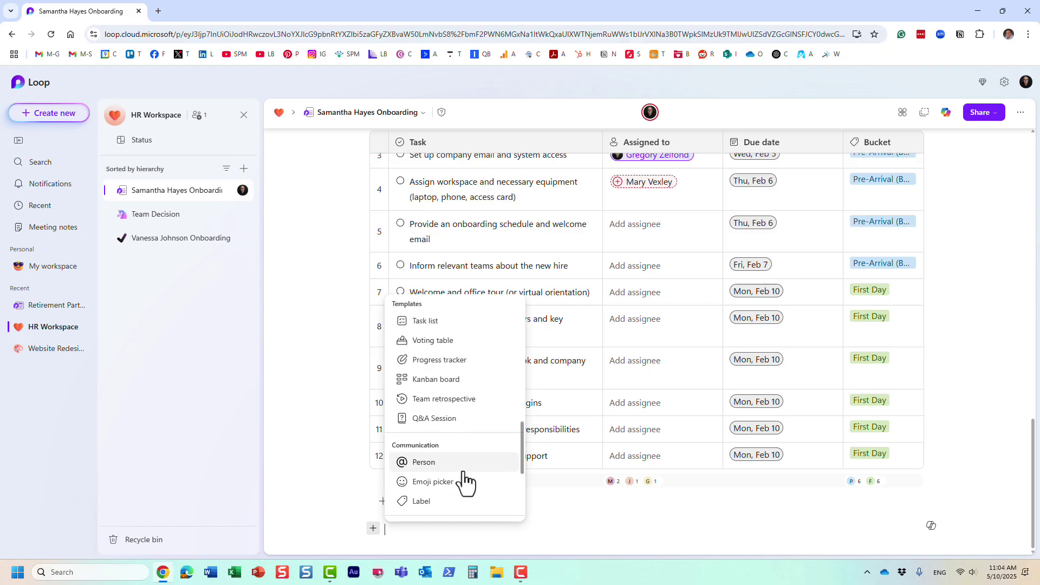
pyautogui.click(431, 339)
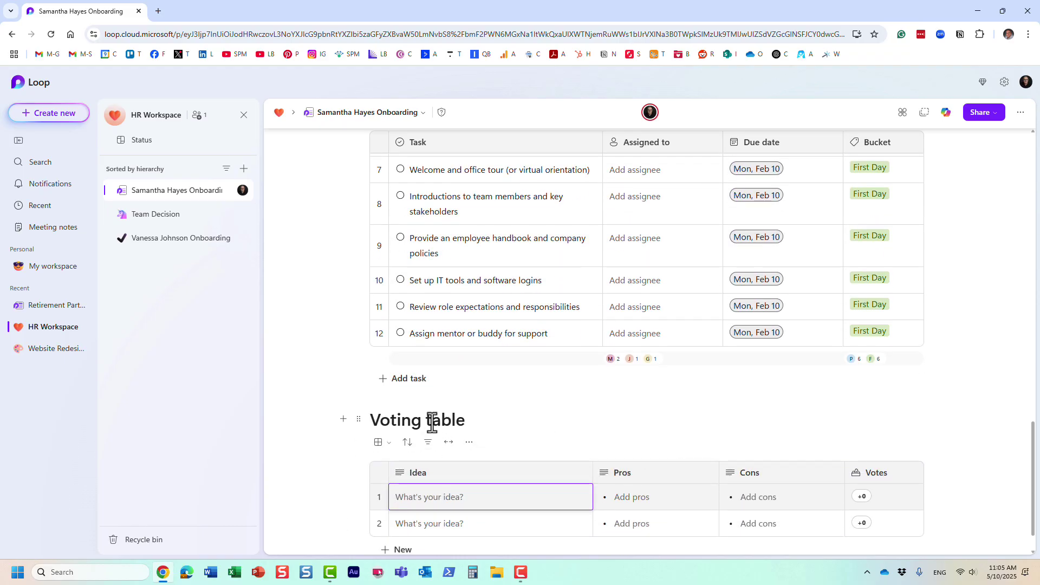
# Select the full Voting table title and format it as Heading 2
pyautogui.click(411, 417)
pyautogui.doubleClick(411, 418)
pyautogui.moveTo(469, 423); pyautogui.dragTo(379, 422)
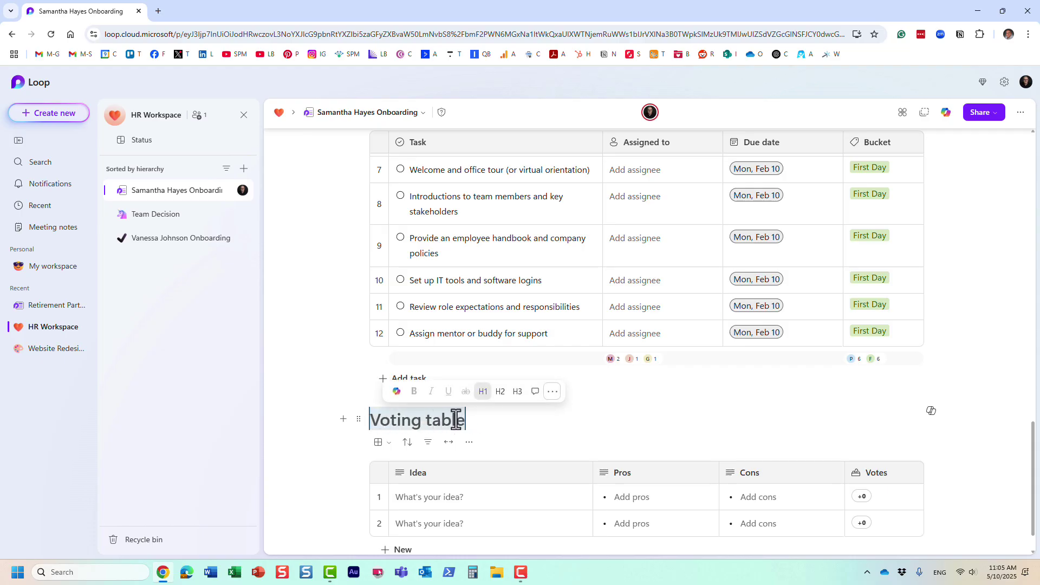
pyautogui.click(500, 391)
pyautogui.scroll(5, 444, 433)
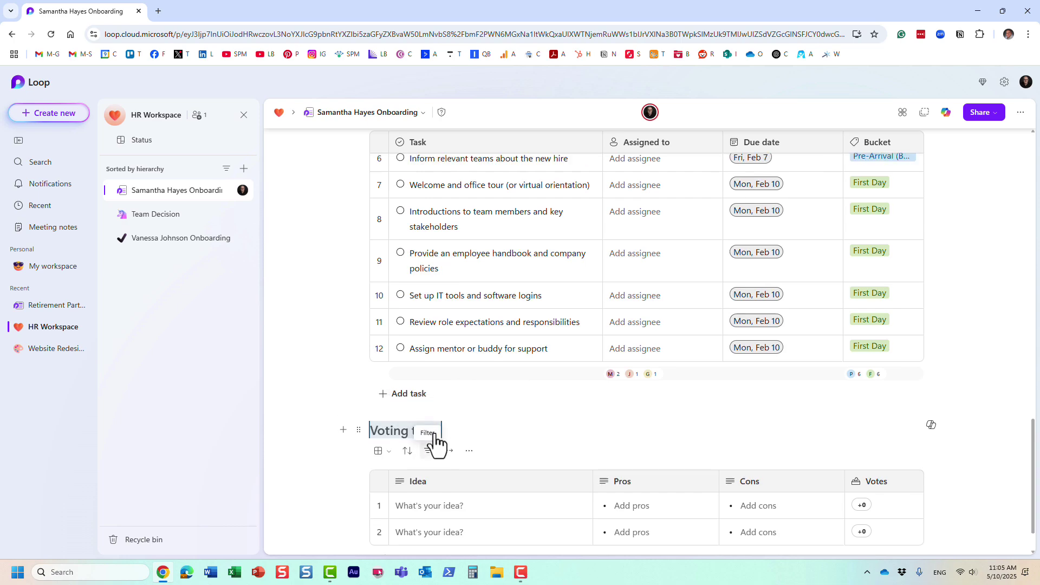
# Scroll back to the table of contents and follow its new Voting table link
pyautogui.scroll(12, 448, 435)
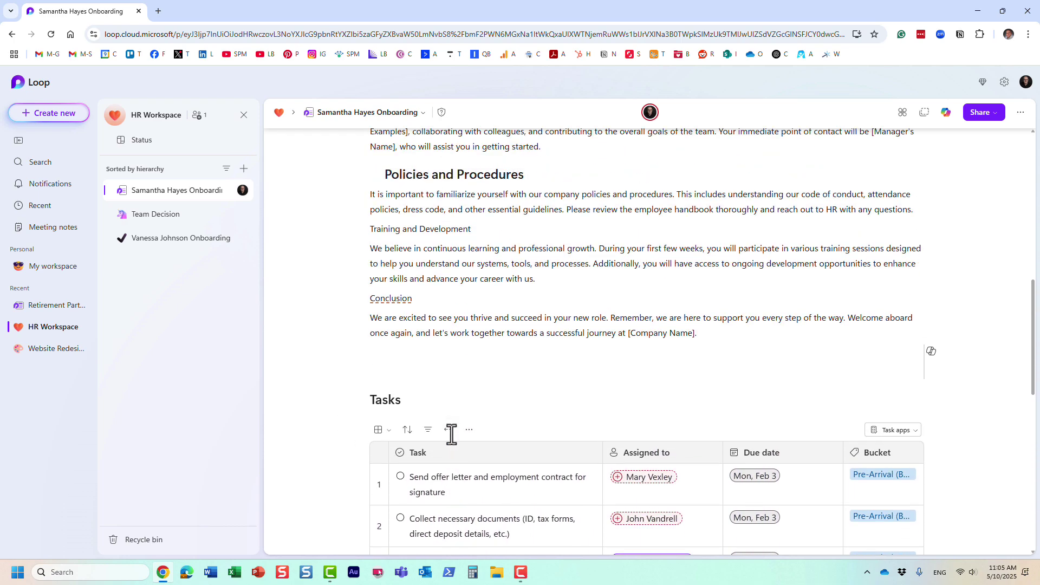
pyautogui.scroll(3, 452, 439)
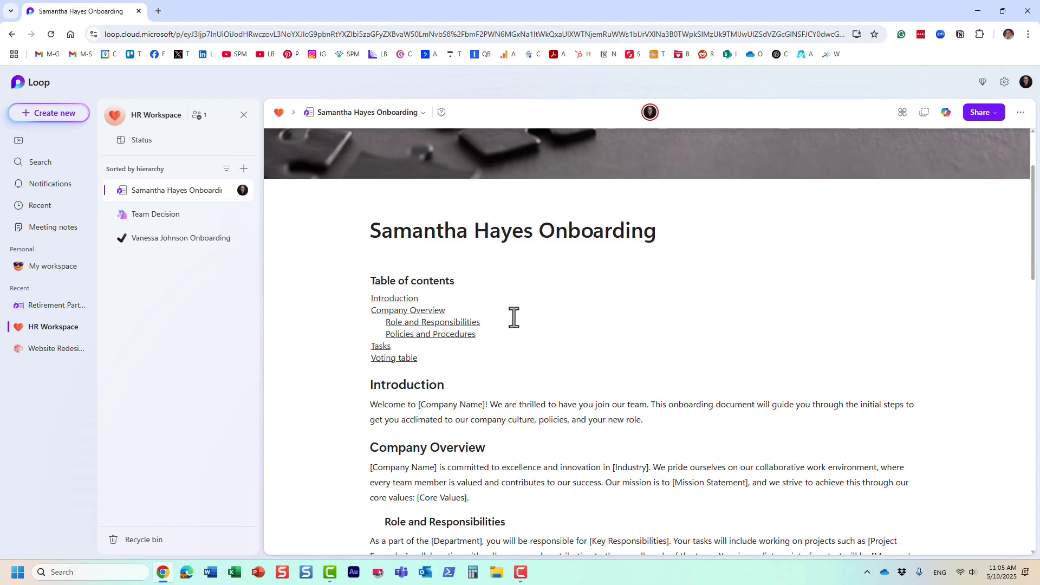
pyautogui.moveTo(1033, 191); pyautogui.dragTo(1032, 167)
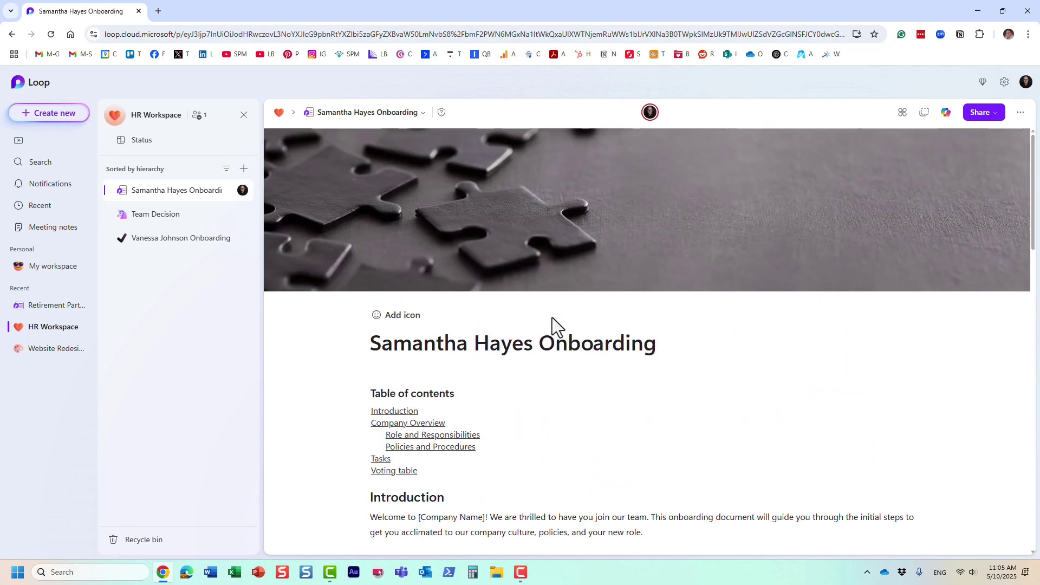
pyautogui.click(409, 470)
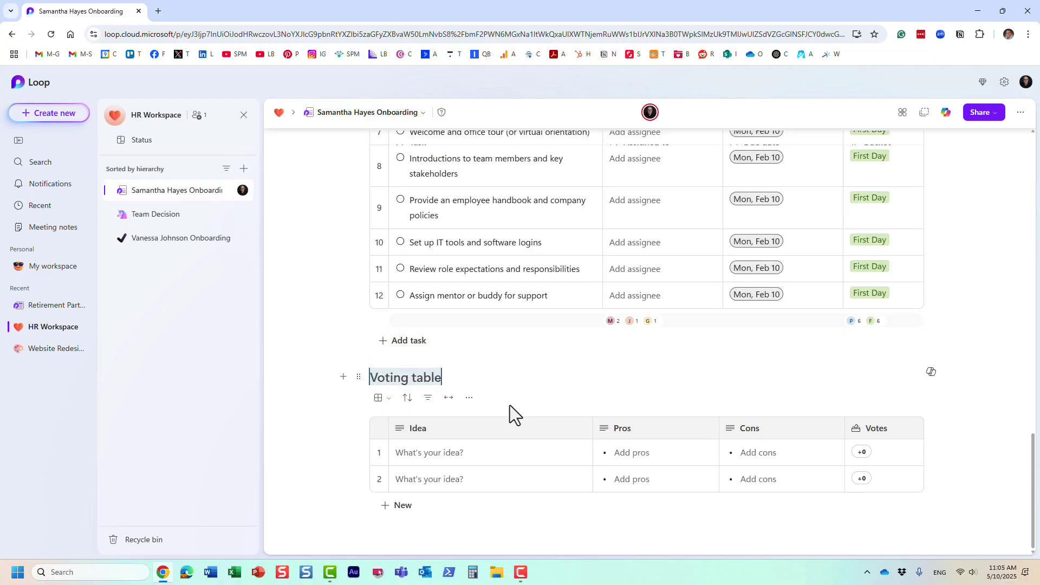